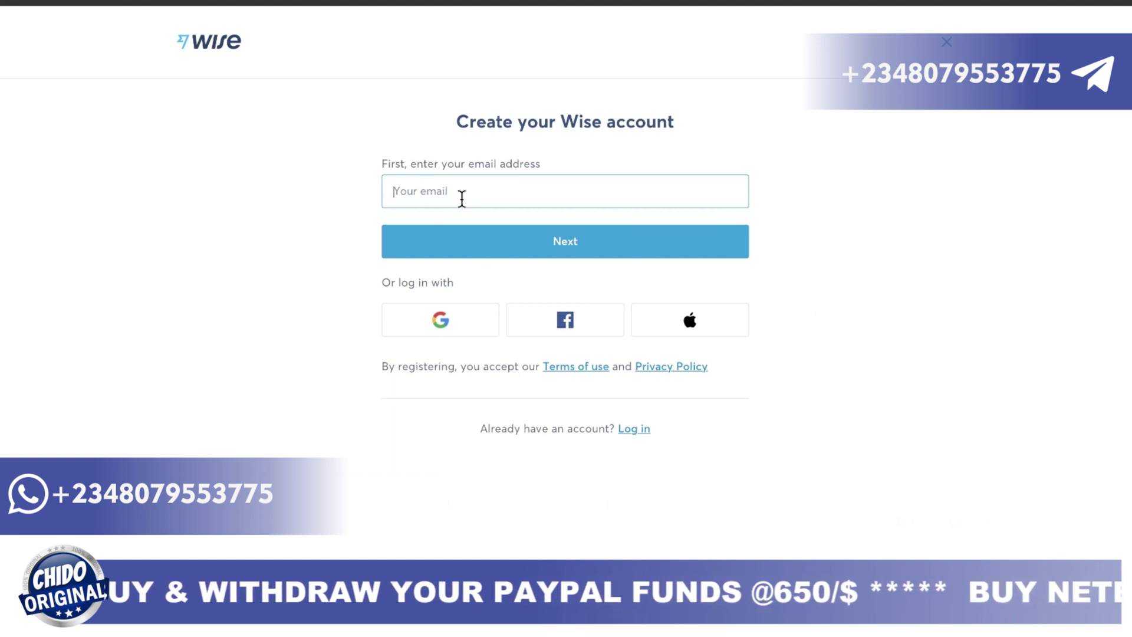
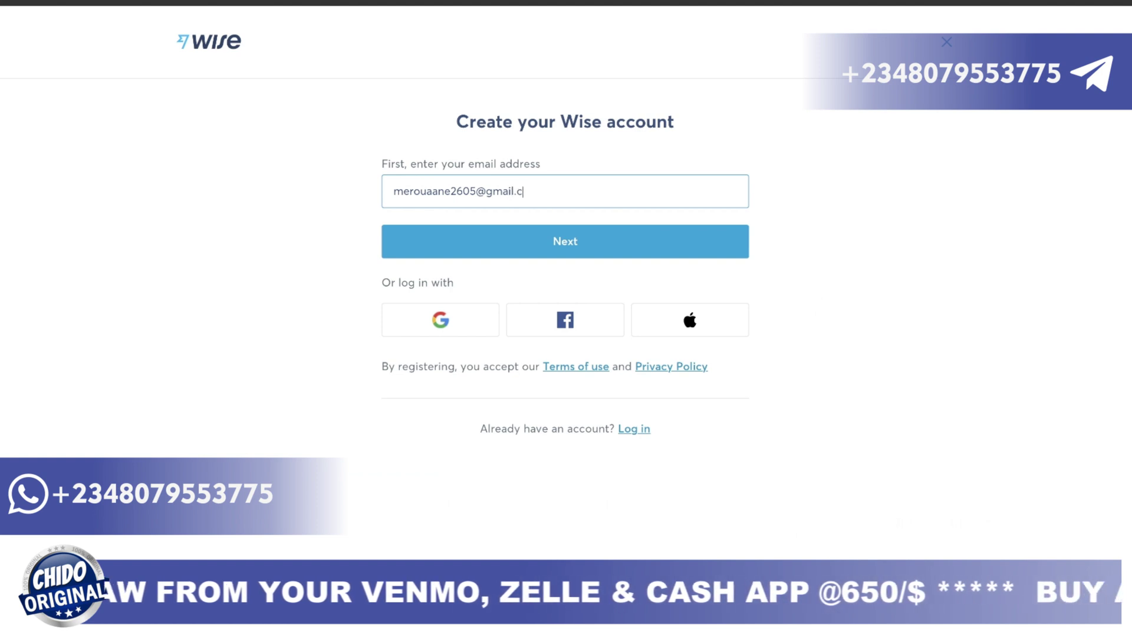
# Step: Enter the account e-mail address in 'Your email' and submit it
pyautogui.click(534, 239)
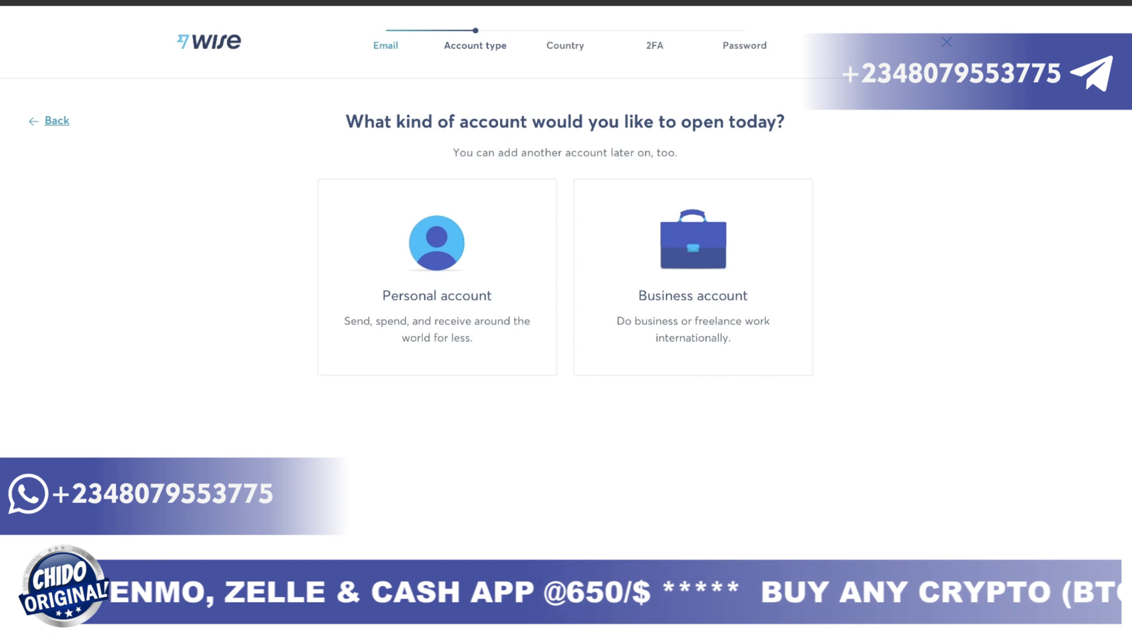
# Step: Choose a Business account with Morocco as the country of registration, then continue
pyautogui.click(713, 323)
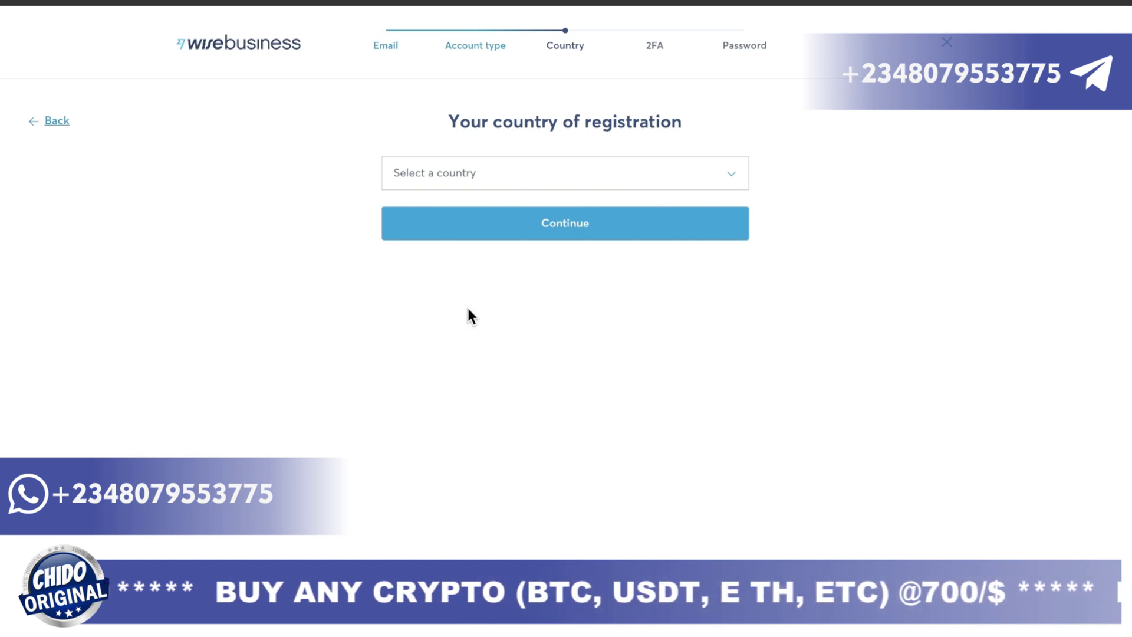
pyautogui.click(584, 176)
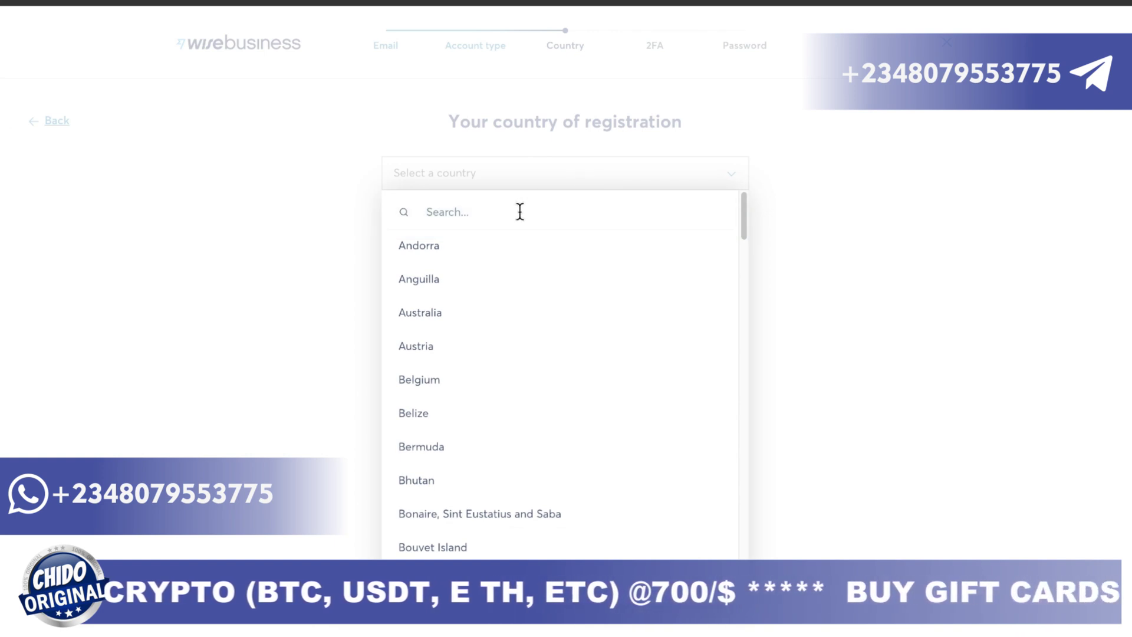
pyautogui.write('alg')
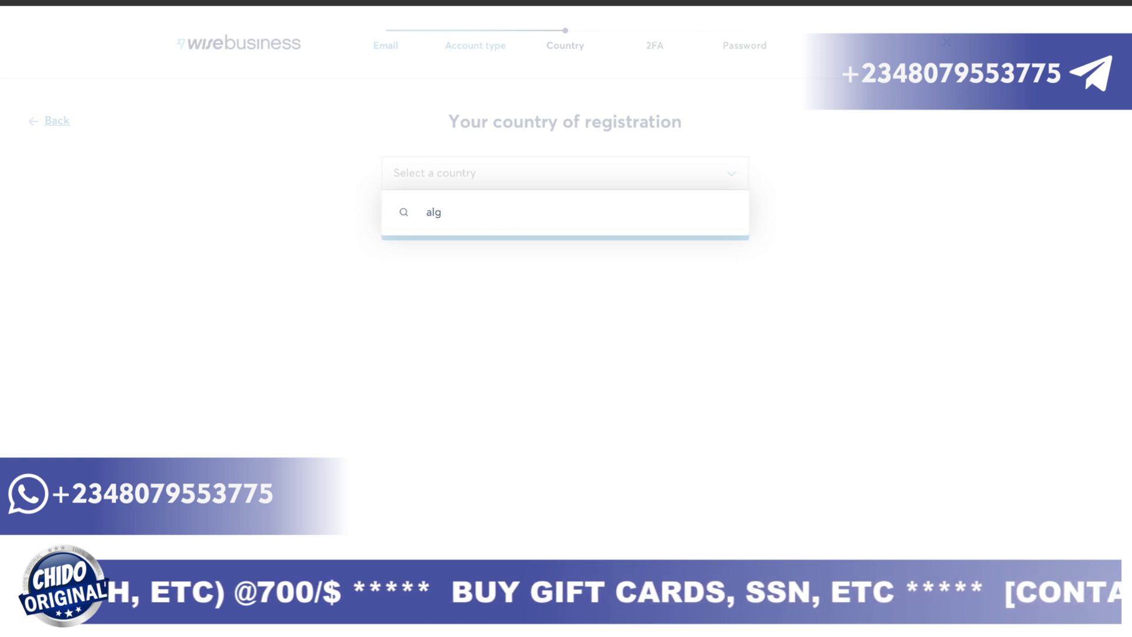
pyautogui.press('BackSpace')
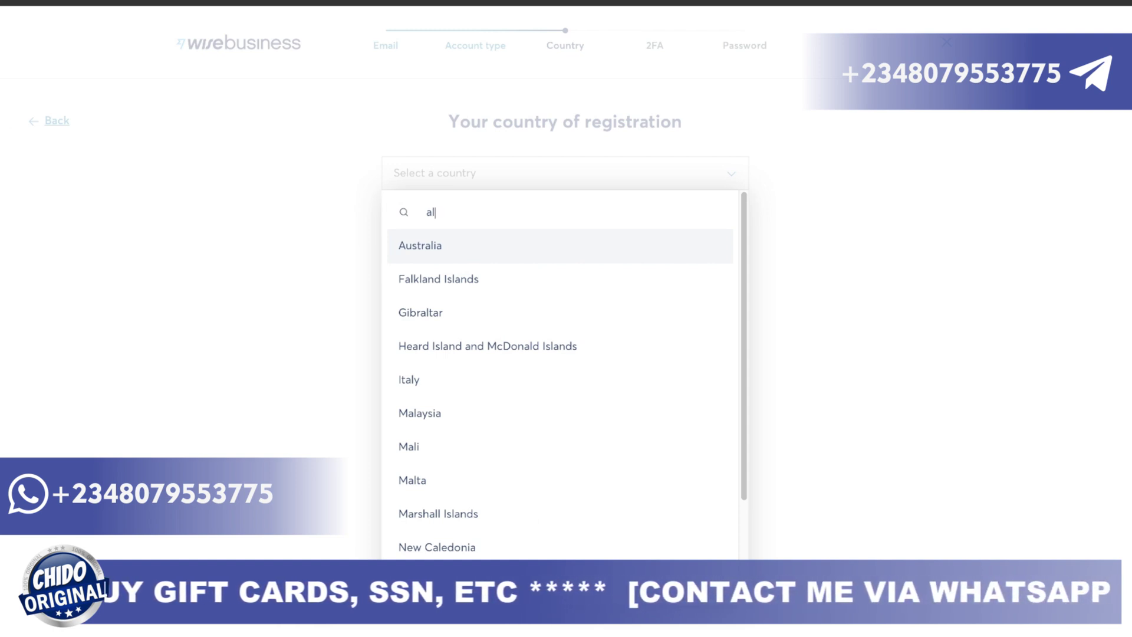
pyautogui.press('BackSpace')
pyautogui.press('BackSpace')
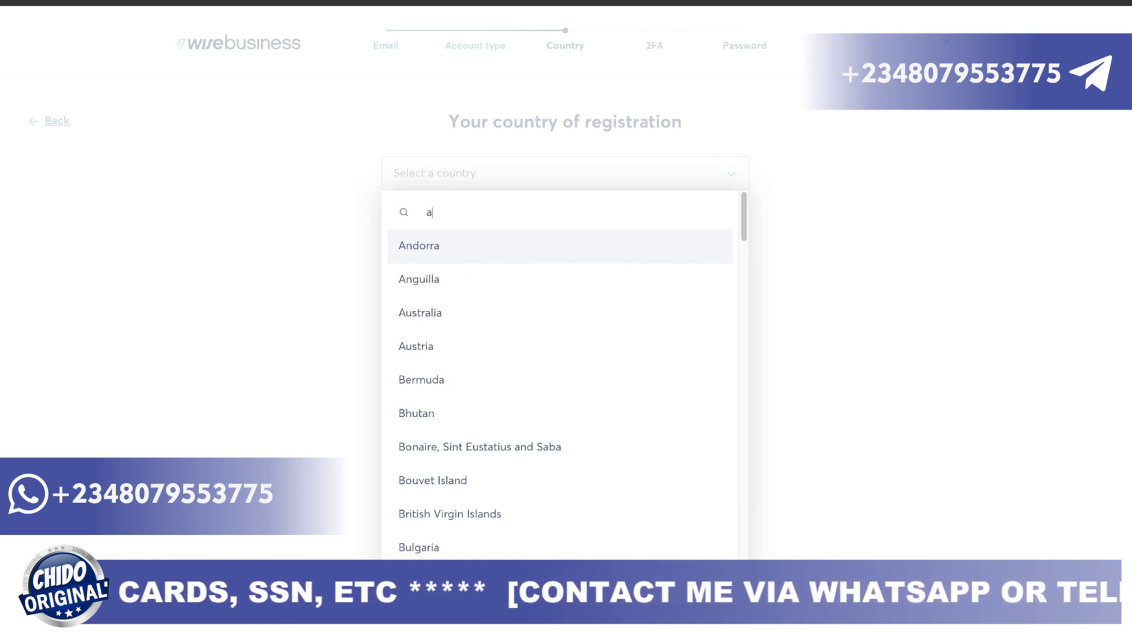
pyautogui.write('mo')
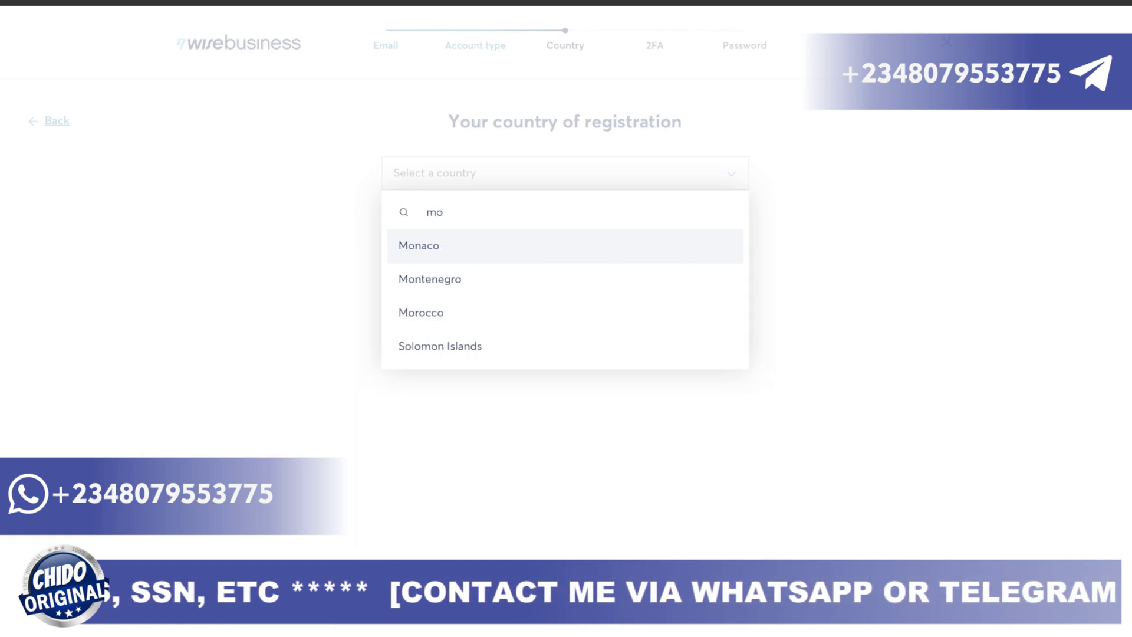
pyautogui.click(482, 322)
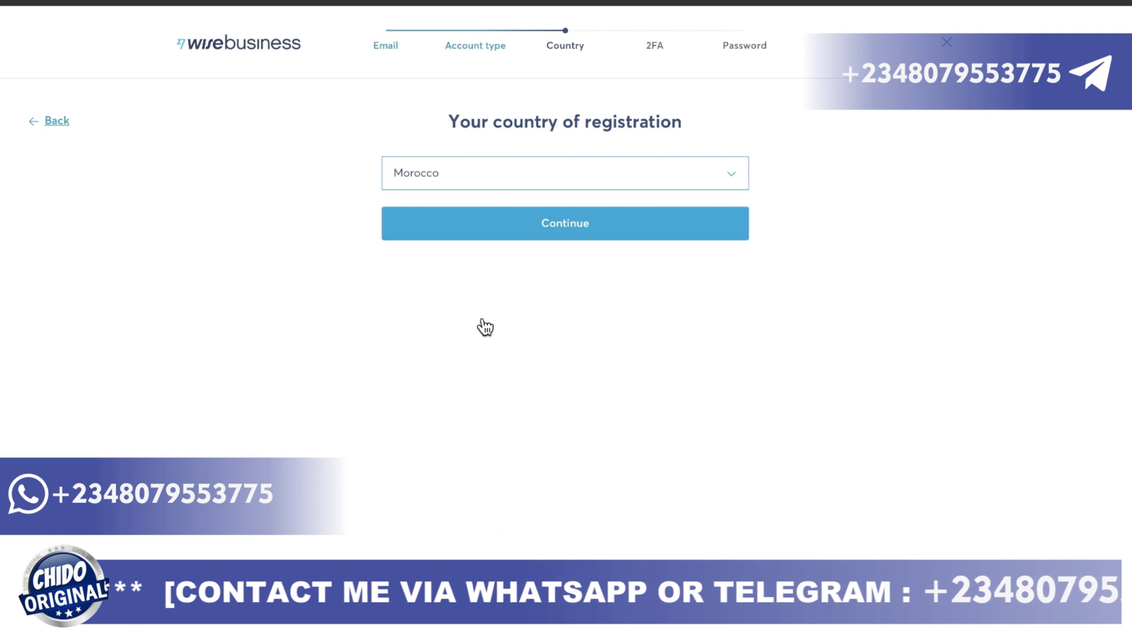
pyautogui.click(603, 239)
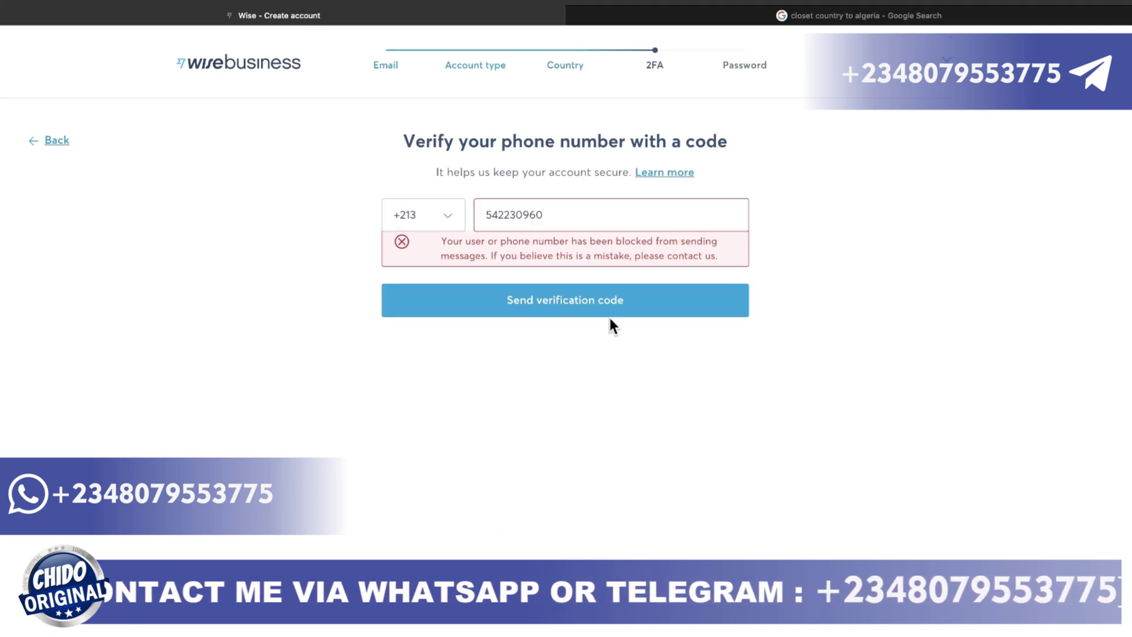
# Step: Change the phone dial code from +213 to +1 (US/Canada)
pyautogui.click(434, 212)
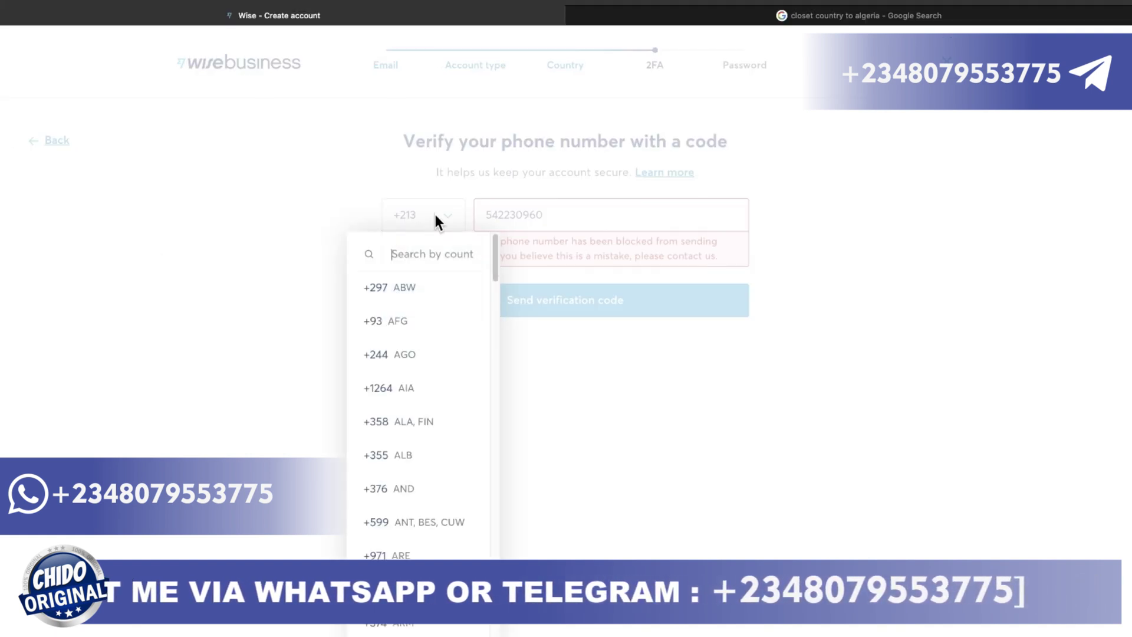
pyautogui.write('us')
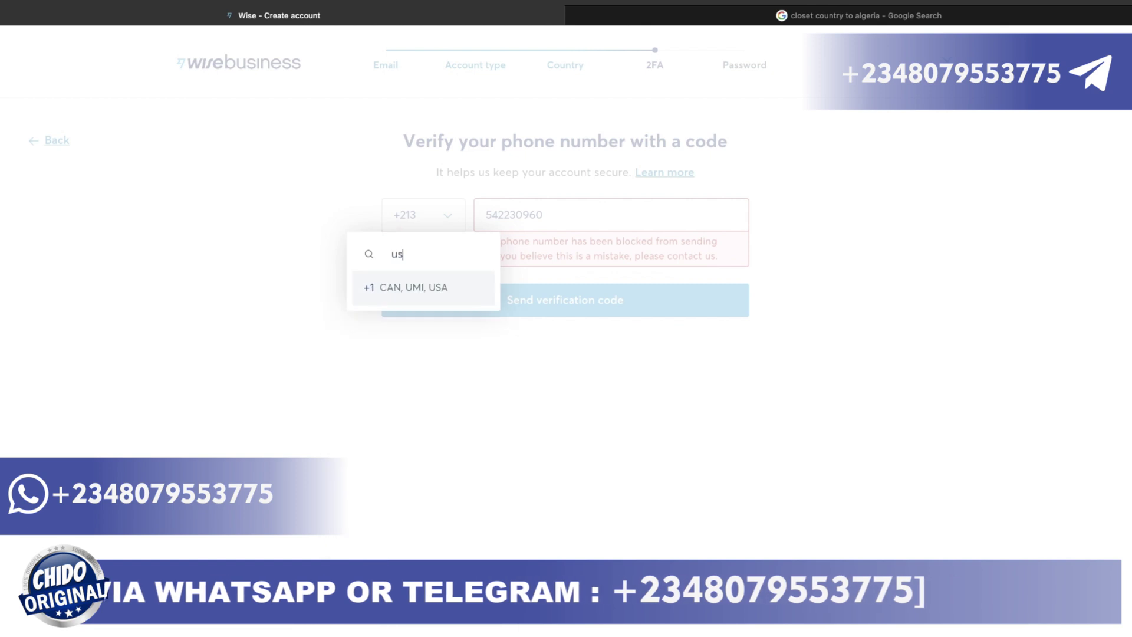
pyautogui.click(457, 293)
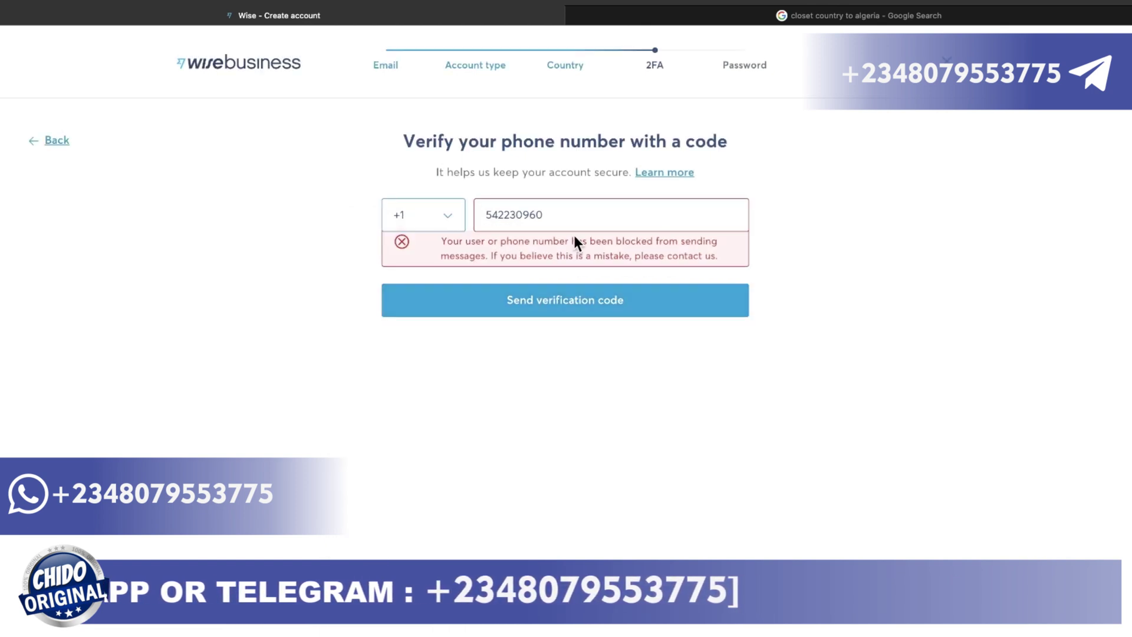
# Step: Replace the old blocked phone number with the new phone number
pyautogui.moveTo(576, 220); pyautogui.dragTo(357, 220)
pyautogui.press('BackSpace')
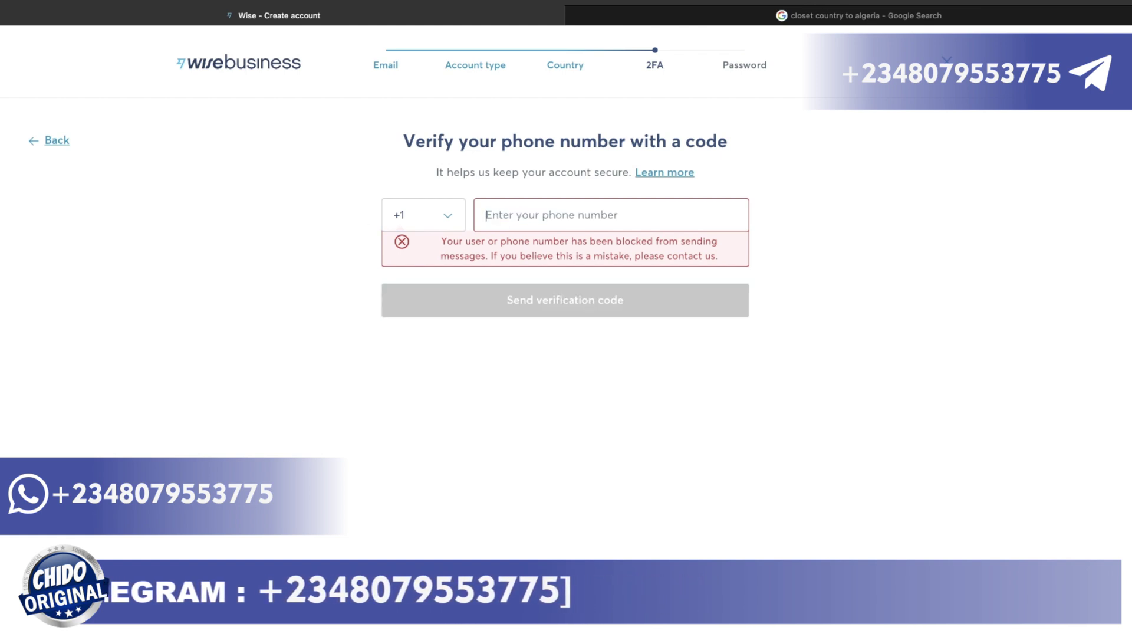
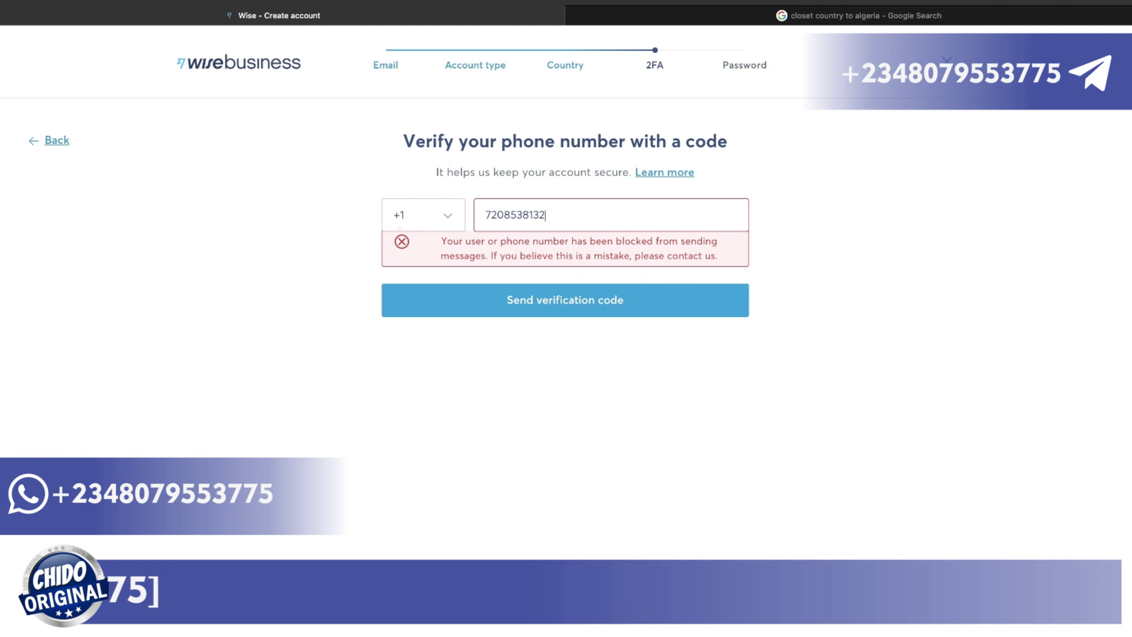
# Step: Request a verification code and submit the received 6-digit code
pyautogui.click(597, 310)
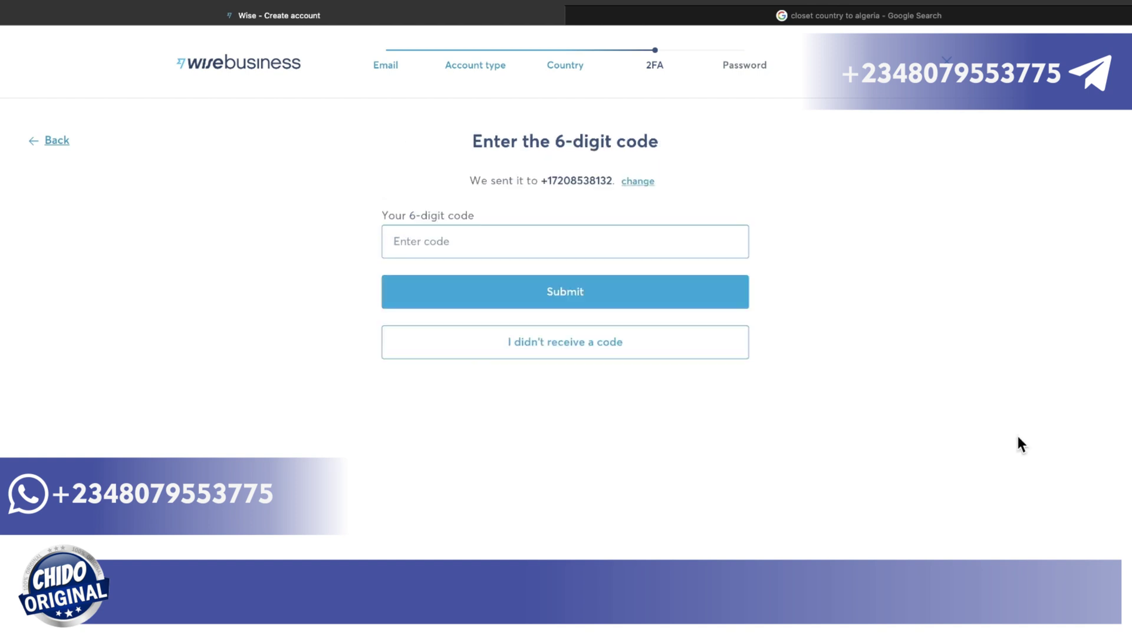
pyautogui.click(507, 288)
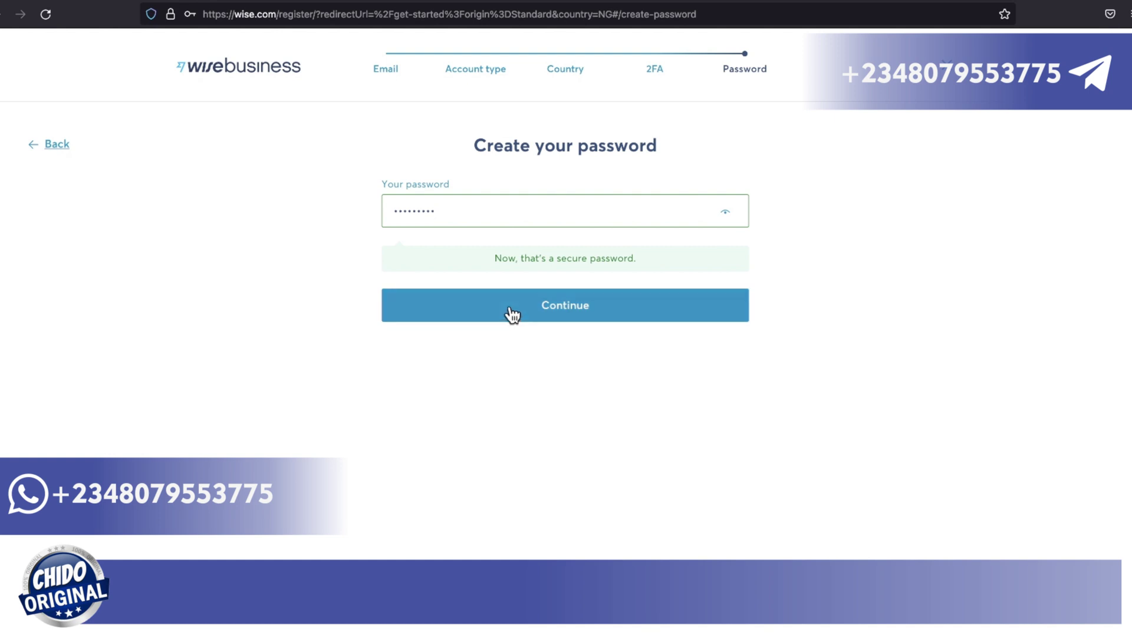
# Step: Confirm the new password and decline Firefox's offer to save the login
pyautogui.click(573, 317)
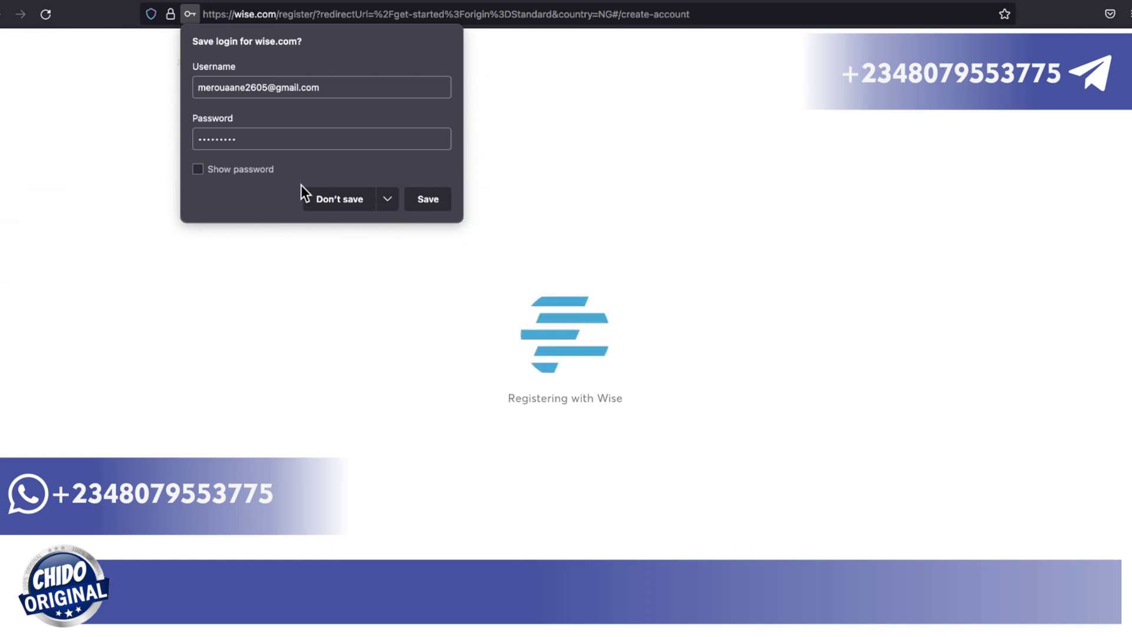
pyautogui.click(356, 198)
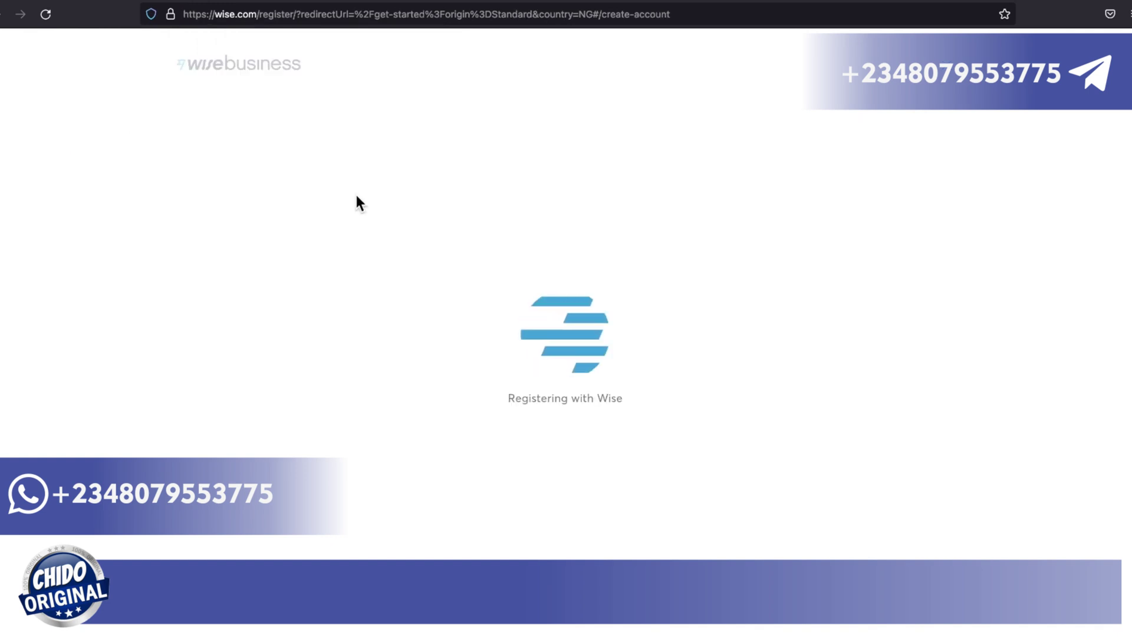